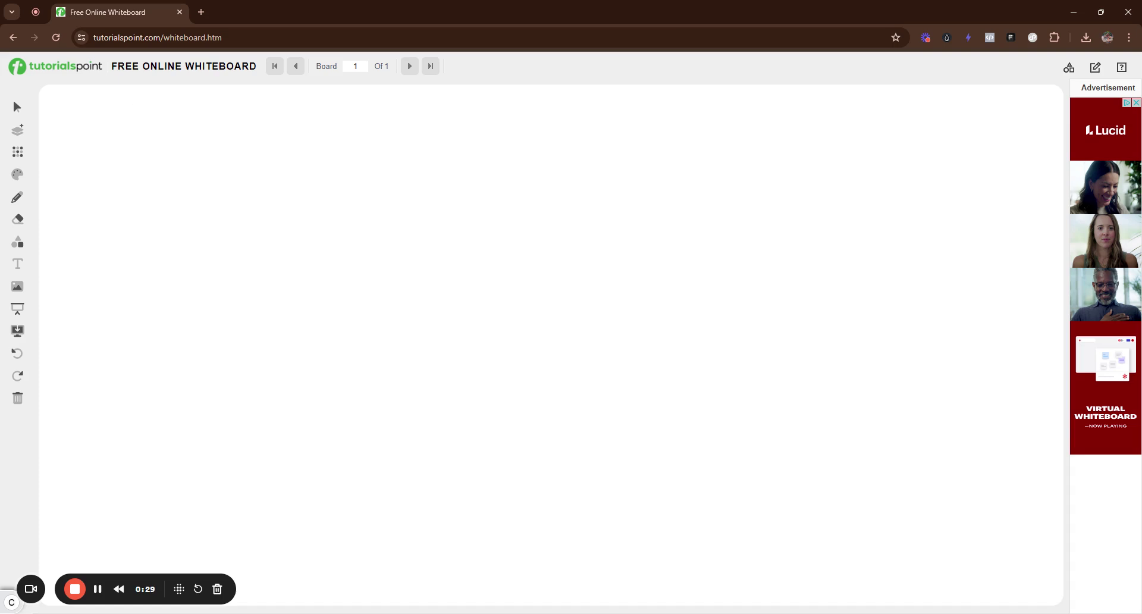
# Handwrite "pros" near the board's upper edge, followed by an arrow leading to the word "Broad"
pyautogui.moveTo(59, 106)
pyautogui.mouseDown()
pyautogui.moveTo(58, 138)
pyautogui.moveTo(69, 115)
pyautogui.moveTo(60, 122)
pyautogui.moveTo(89, 112)
pyautogui.moveTo(100, 125)
pyautogui.moveTo(209, 117)
pyautogui.mouseUp()
pyautogui.moveTo(182, 107)
pyautogui.mouseDown()
pyautogui.moveTo(201, 136)
pyautogui.moveTo(231, 132)
pyautogui.moveTo(241, 110)
pyautogui.moveTo(245, 134)
pyautogui.moveTo(265, 122)
pyautogui.moveTo(291, 139)
pyautogui.mouseUp()
pyautogui.moveTo(310, 122); pyautogui.dragTo(320, 148)
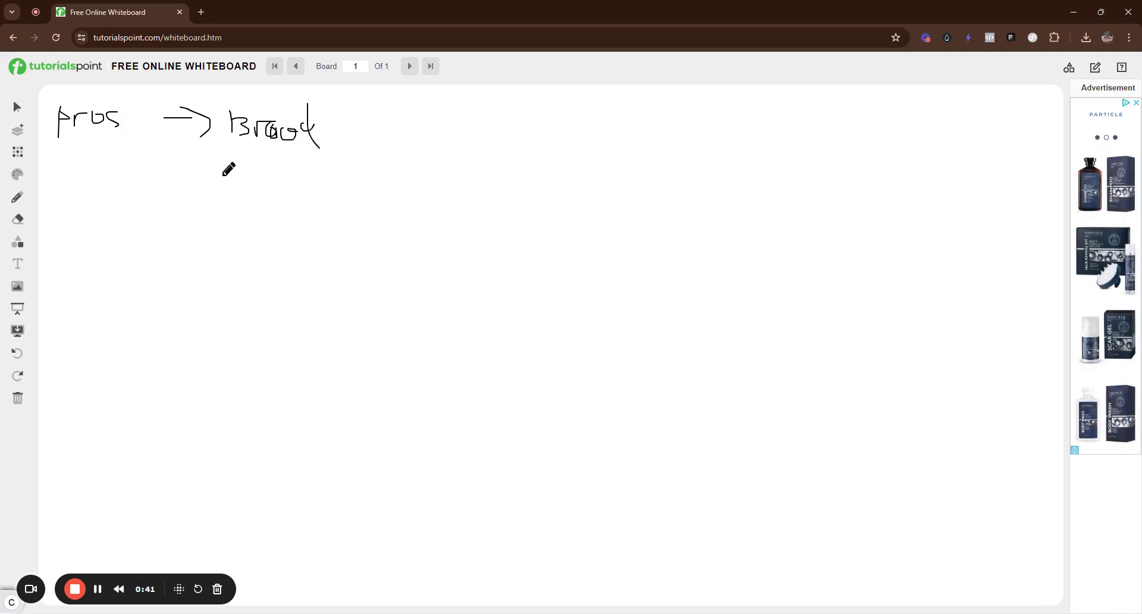
# Write "US M+F | 18-65+" beneath "Broad" and "DCT 001" above it, with an arrow leading onward from "Broad"
pyautogui.moveTo(220, 175)
pyautogui.mouseDown()
pyautogui.moveTo(221, 160)
pyautogui.moveTo(256, 166)
pyautogui.mouseUp()
pyautogui.moveTo(249, 158)
pyautogui.mouseDown()
pyautogui.moveTo(248, 175)
pyautogui.moveTo(265, 182)
pyautogui.moveTo(273, 164)
pyautogui.moveTo(279, 186)
pyautogui.moveTo(304, 165)
pyautogui.moveTo(344, 177)
pyautogui.mouseUp()
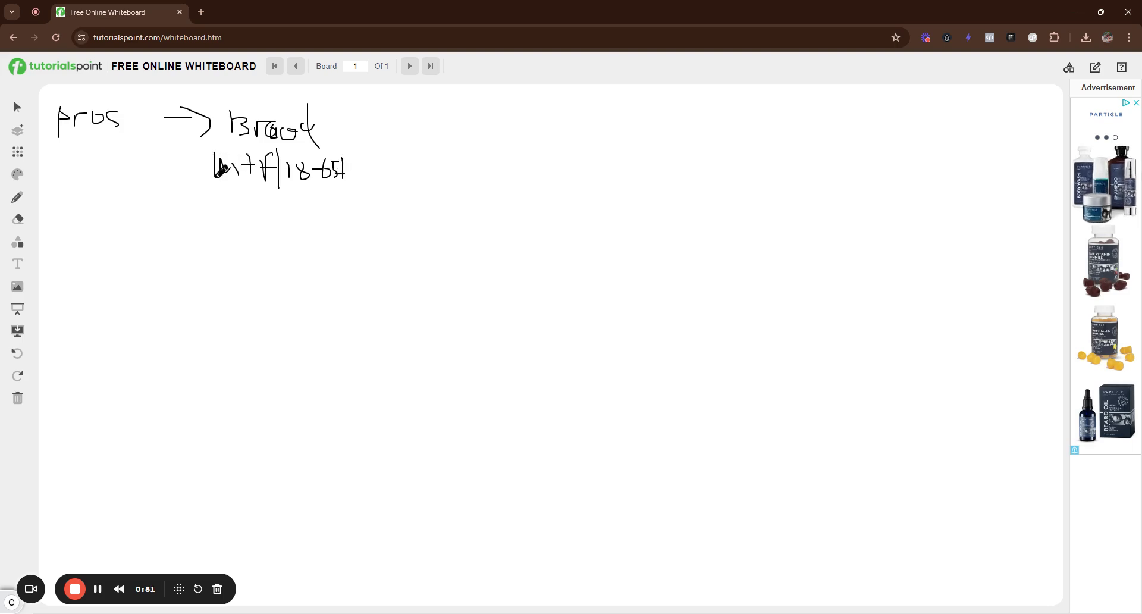
pyautogui.moveTo(182, 157)
pyautogui.mouseDown()
pyautogui.moveTo(204, 168)
pyautogui.moveTo(220, 156)
pyautogui.mouseUp()
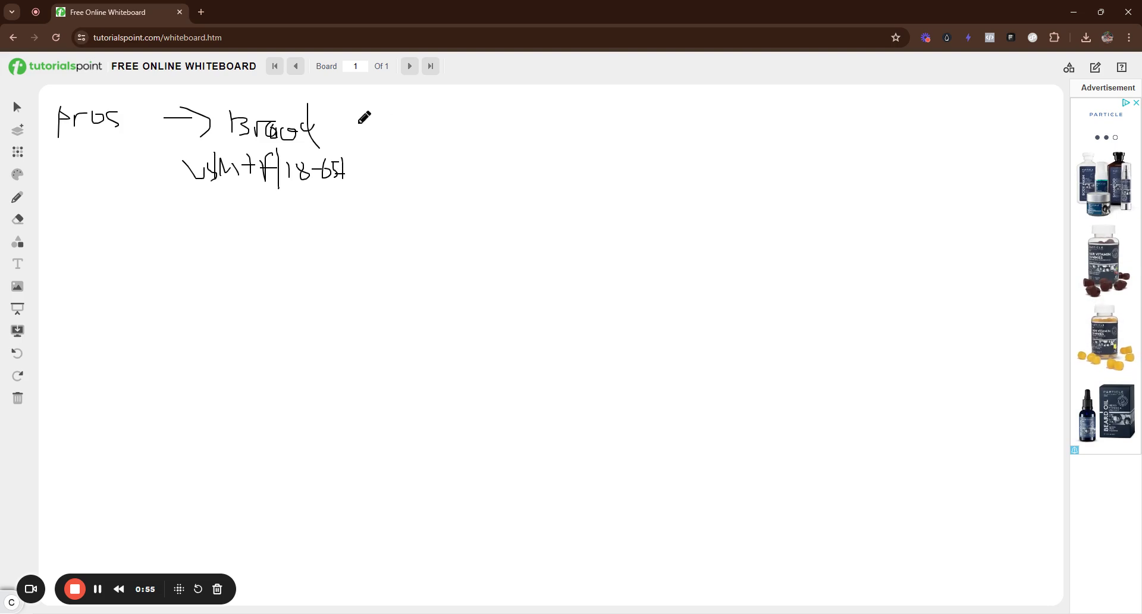
pyautogui.moveTo(357, 123)
pyautogui.mouseDown()
pyautogui.moveTo(413, 123)
pyautogui.moveTo(407, 143)
pyautogui.mouseUp()
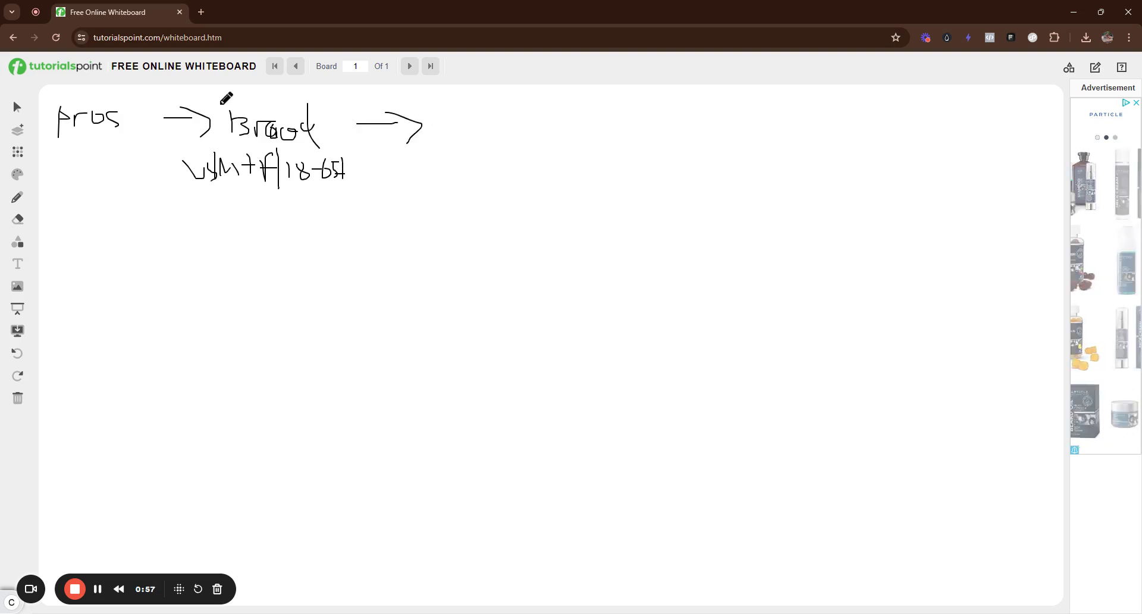
pyautogui.moveTo(275, 94)
pyautogui.mouseDown()
pyautogui.moveTo(267, 105)
pyautogui.moveTo(345, 101)
pyautogui.mouseUp()
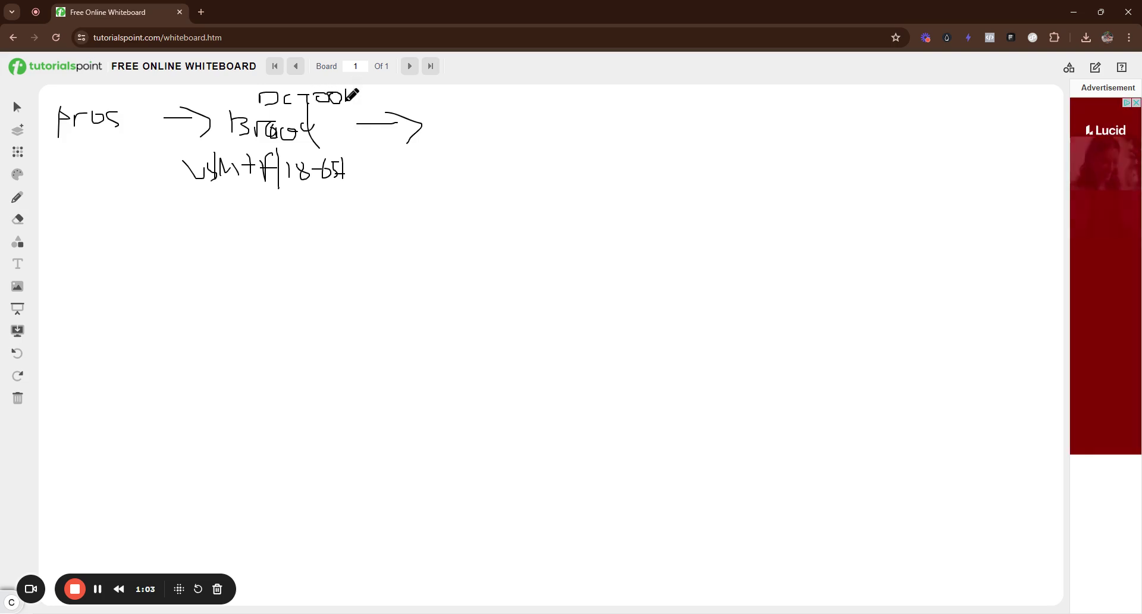
# List "3 Cr", "2 CO" and "2 He" after the second arrow, closed by a tall bracket with an arrow leading onward
pyautogui.moveTo(445, 108)
pyautogui.mouseDown()
pyautogui.moveTo(469, 110)
pyautogui.moveTo(454, 143)
pyautogui.mouseUp()
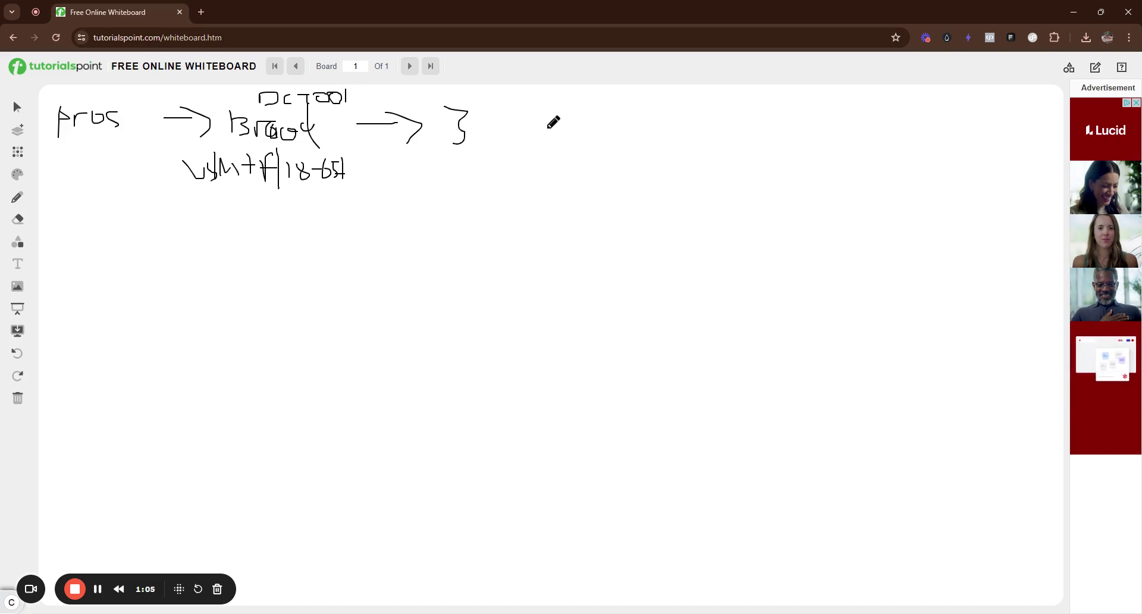
pyautogui.moveTo(546, 119)
pyautogui.mouseDown()
pyautogui.moveTo(514, 136)
pyautogui.moveTo(555, 141)
pyautogui.mouseUp()
pyautogui.moveTo(555, 135); pyautogui.dragTo(574, 118)
pyautogui.moveTo(450, 161)
pyautogui.mouseDown()
pyautogui.moveTo(464, 155)
pyautogui.moveTo(470, 187)
pyautogui.mouseUp()
pyautogui.moveTo(524, 161)
pyautogui.mouseDown()
pyautogui.moveTo(531, 182)
pyautogui.moveTo(556, 161)
pyautogui.moveTo(524, 160)
pyautogui.mouseUp()
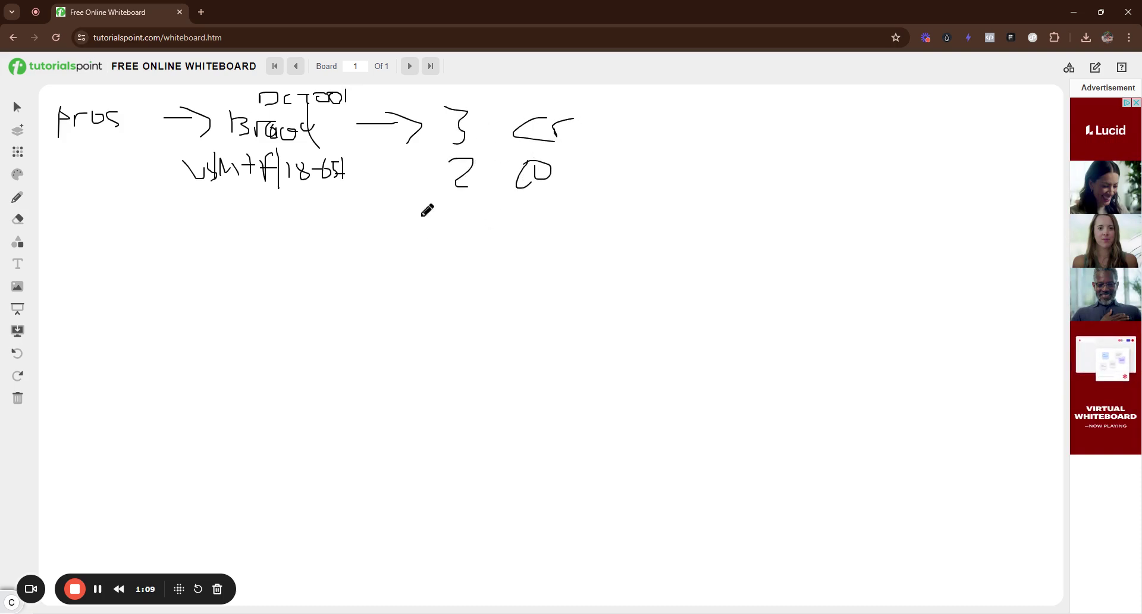
pyautogui.moveTo(453, 206)
pyautogui.mouseDown()
pyautogui.moveTo(471, 205)
pyautogui.moveTo(494, 234)
pyautogui.moveTo(525, 228)
pyautogui.mouseUp()
pyautogui.moveTo(519, 218)
pyautogui.mouseDown()
pyautogui.moveTo(541, 217)
pyautogui.moveTo(533, 228)
pyautogui.moveTo(557, 219)
pyautogui.mouseUp()
pyautogui.moveTo(557, 106)
pyautogui.mouseDown()
pyautogui.moveTo(612, 109)
pyautogui.moveTo(615, 236)
pyautogui.moveTo(552, 248)
pyautogui.mouseUp()
pyautogui.moveTo(613, 177)
pyautogui.mouseDown()
pyautogui.moveTo(645, 177)
pyautogui.moveTo(637, 198)
pyautogui.mouseUp()
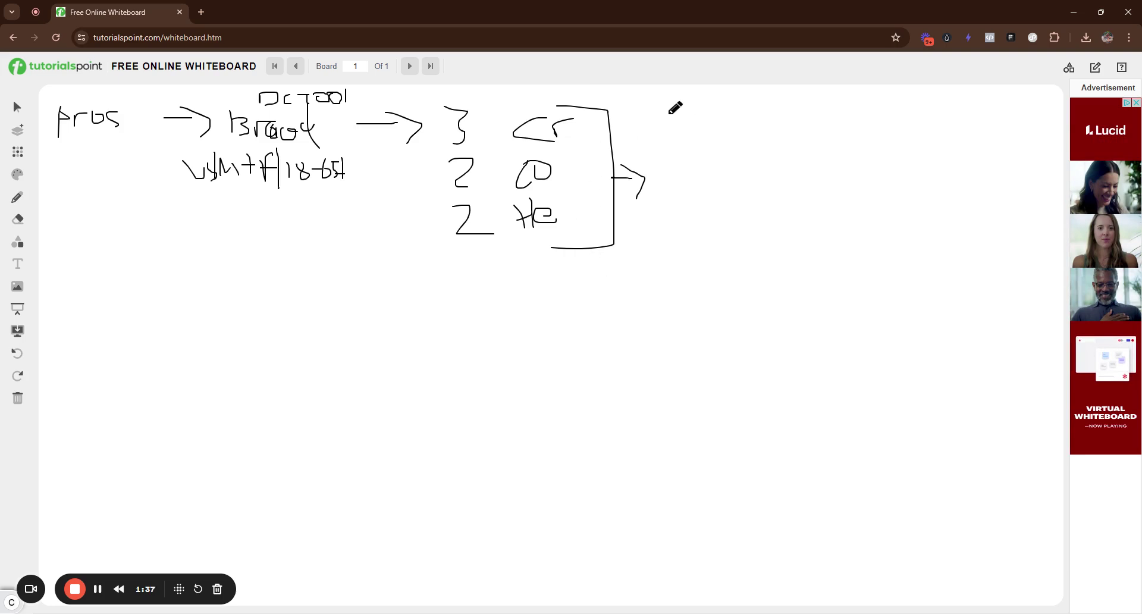
# Write "1 Variable" above "3 V or 3 I" with a closing bracket, and draw a horizontal divider across the board below the diagram
pyautogui.moveTo(669, 114); pyautogui.dragTo(672, 150)
pyautogui.moveTo(713, 119)
pyautogui.mouseDown()
pyautogui.moveTo(722, 151)
pyautogui.moveTo(731, 119)
pyautogui.moveTo(749, 138)
pyautogui.moveTo(765, 128)
pyautogui.moveTo(771, 143)
pyautogui.moveTo(824, 136)
pyautogui.mouseUp()
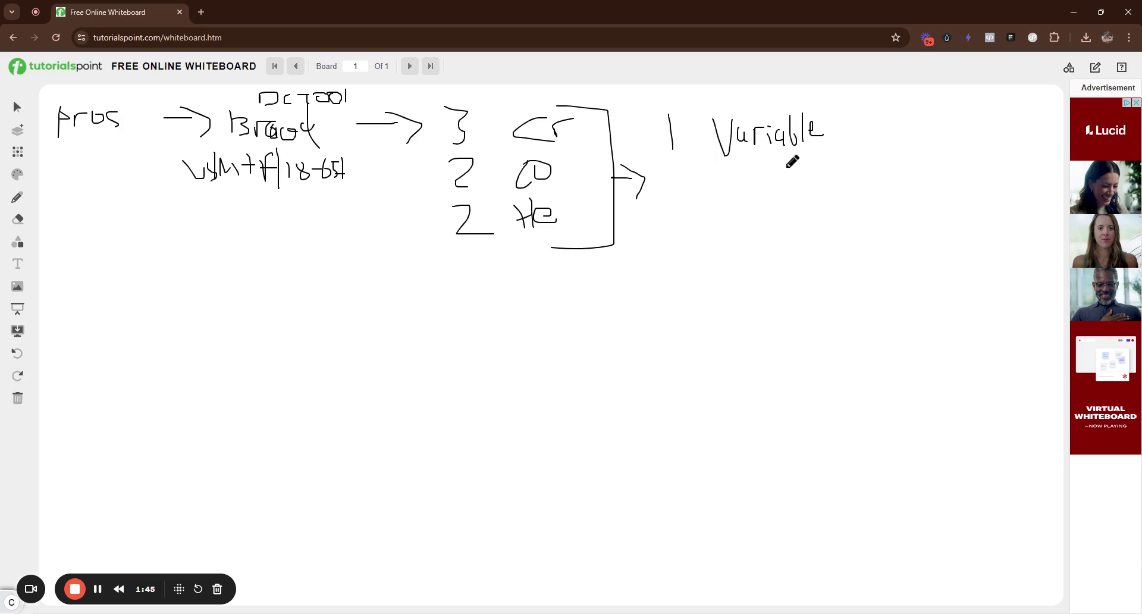
pyautogui.moveTo(671, 170)
pyautogui.mouseDown()
pyautogui.moveTo(692, 198)
pyautogui.moveTo(737, 169)
pyautogui.moveTo(791, 172)
pyautogui.moveTo(829, 201)
pyautogui.moveTo(871, 170)
pyautogui.moveTo(867, 202)
pyautogui.mouseUp()
pyautogui.moveTo(861, 201); pyautogui.dragTo(881, 197)
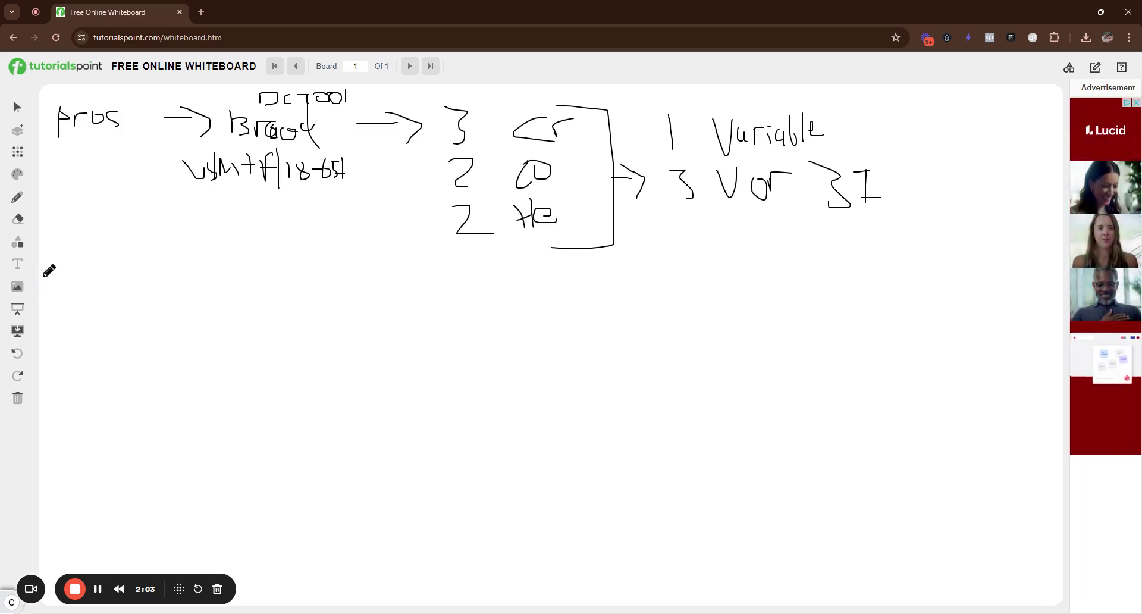
pyautogui.moveTo(43, 276); pyautogui.dragTo(1042, 284)
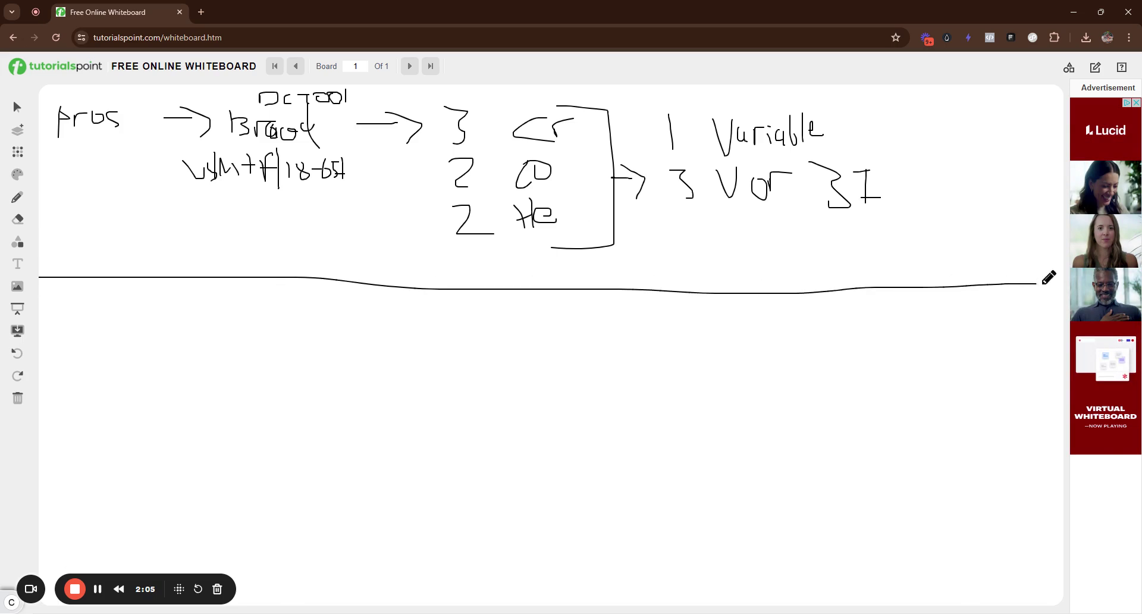
pyautogui.moveTo(843, 103)
pyautogui.mouseDown()
pyautogui.moveTo(893, 107)
pyautogui.moveTo(861, 250)
pyautogui.mouseUp()
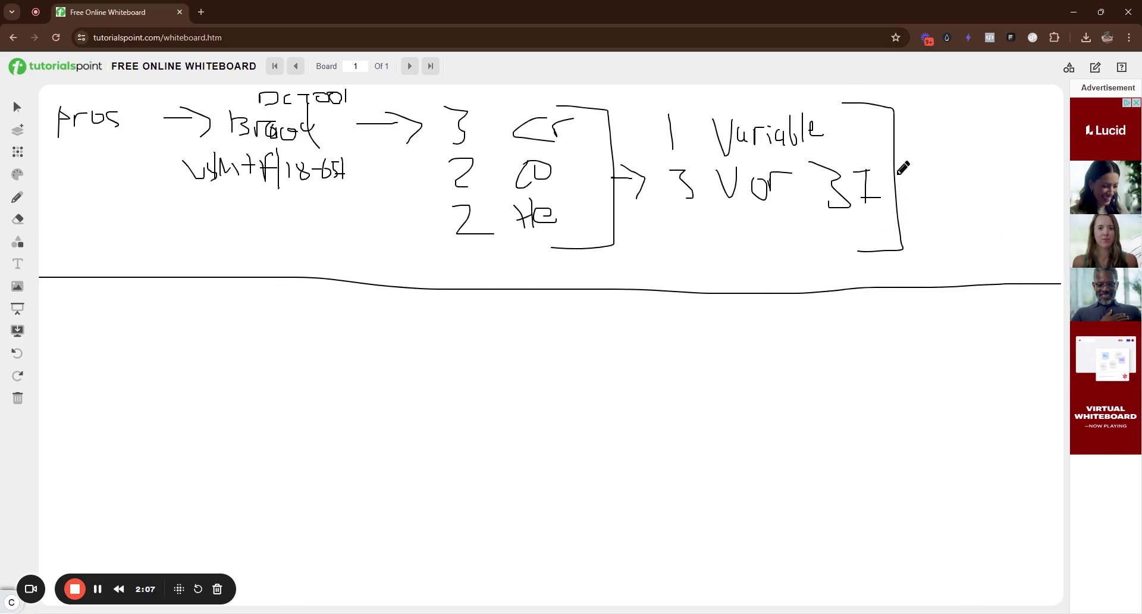
# Branch the closing bracket to an underlined "$100" with a small underlined "3" above it, and to an underlined "4/5-7"
pyautogui.moveTo(897, 174)
pyautogui.mouseDown()
pyautogui.moveTo(926, 169)
pyautogui.moveTo(952, 186)
pyautogui.mouseUp()
pyautogui.moveTo(968, 136)
pyautogui.mouseDown()
pyautogui.moveTo(973, 174)
pyautogui.moveTo(993, 132)
pyautogui.moveTo(1002, 154)
pyautogui.moveTo(1004, 133)
pyautogui.mouseUp()
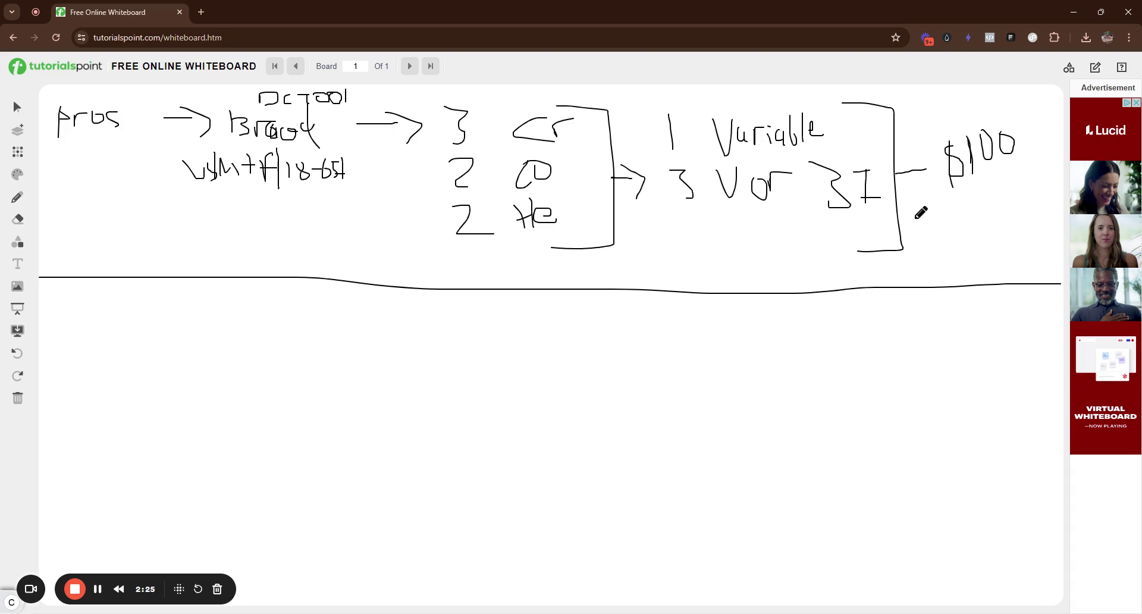
pyautogui.moveTo(949, 192); pyautogui.dragTo(1023, 171)
pyautogui.moveTo(900, 237)
pyautogui.mouseDown()
pyautogui.moveTo(962, 227)
pyautogui.moveTo(979, 245)
pyautogui.moveTo(1005, 222)
pyautogui.moveTo(998, 243)
pyautogui.mouseUp()
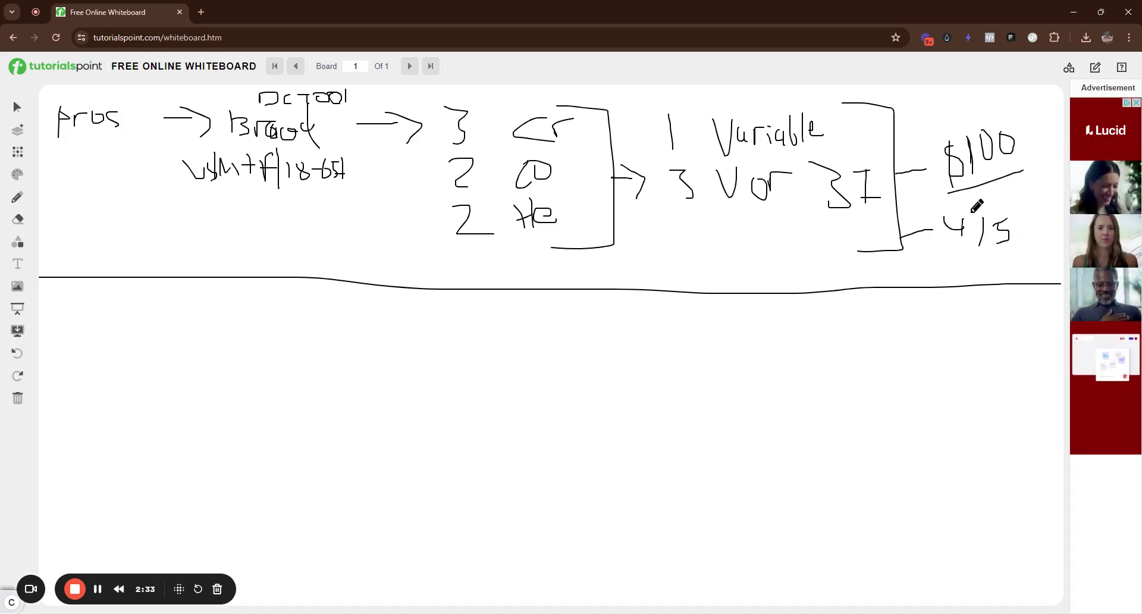
pyautogui.moveTo(924, 101); pyautogui.dragTo(976, 127)
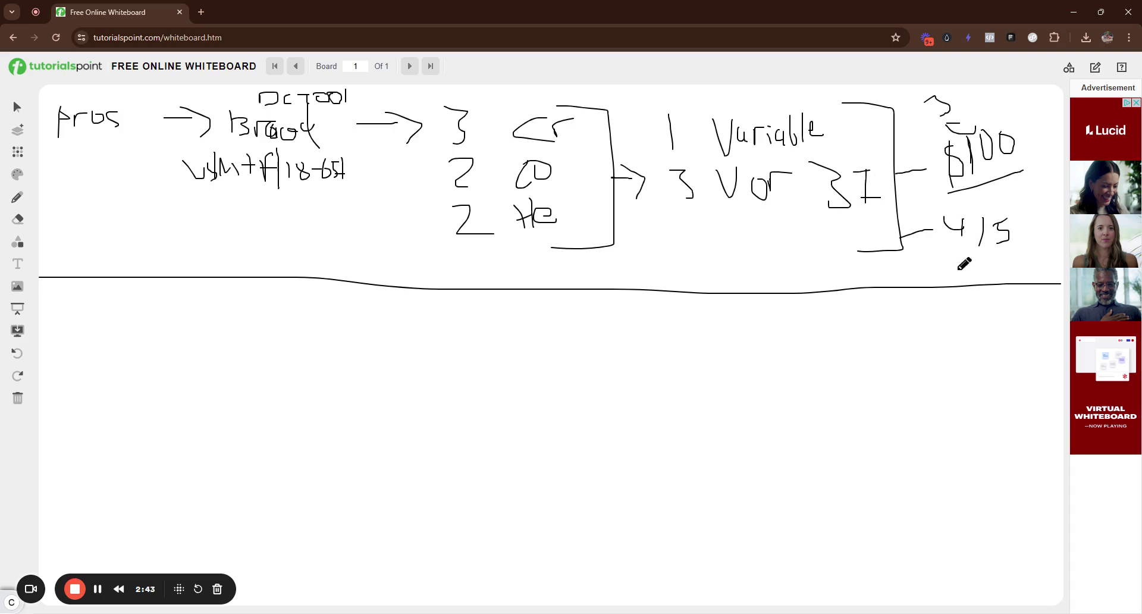
pyautogui.moveTo(950, 256); pyautogui.dragTo(1063, 254)
pyautogui.moveTo(1031, 219)
pyautogui.mouseDown()
pyautogui.moveTo(1043, 254)
pyautogui.moveTo(1050, 239)
pyautogui.mouseUp()
# Box the 3, 2, 2 number column and circle the small "3" above "$100"
pyautogui.moveTo(487, 96)
pyautogui.mouseDown()
pyautogui.moveTo(506, 249)
pyautogui.moveTo(438, 250)
pyautogui.moveTo(434, 95)
pyautogui.moveTo(481, 96)
pyautogui.mouseUp()
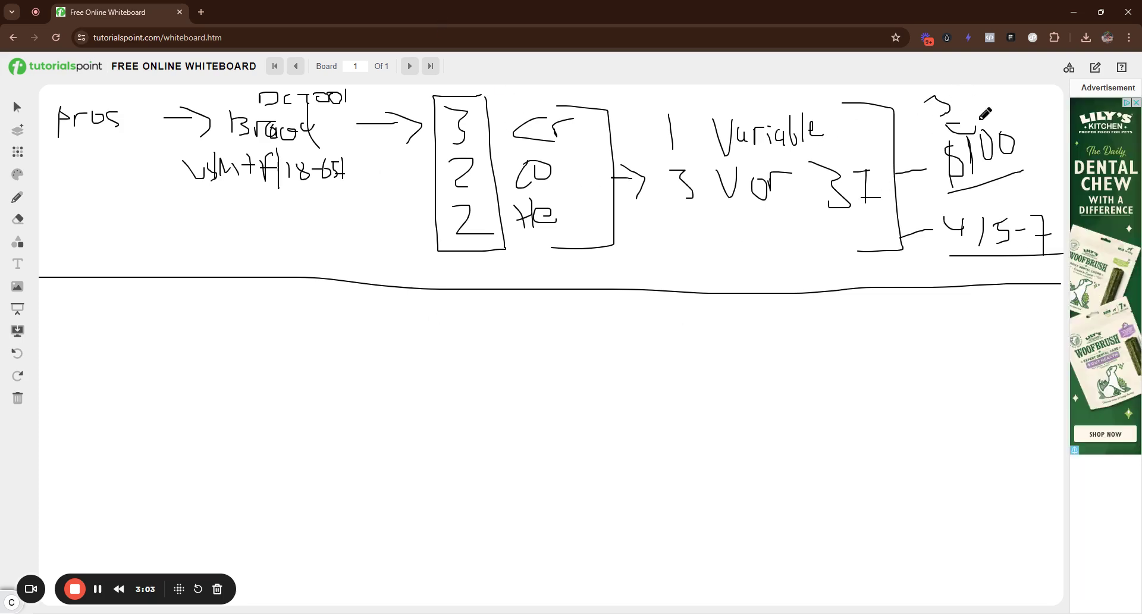
pyautogui.moveTo(964, 110)
pyautogui.mouseDown()
pyautogui.moveTo(946, 117)
pyautogui.moveTo(959, 123)
pyautogui.moveTo(970, 86)
pyautogui.moveTo(923, 89)
pyautogui.mouseUp()
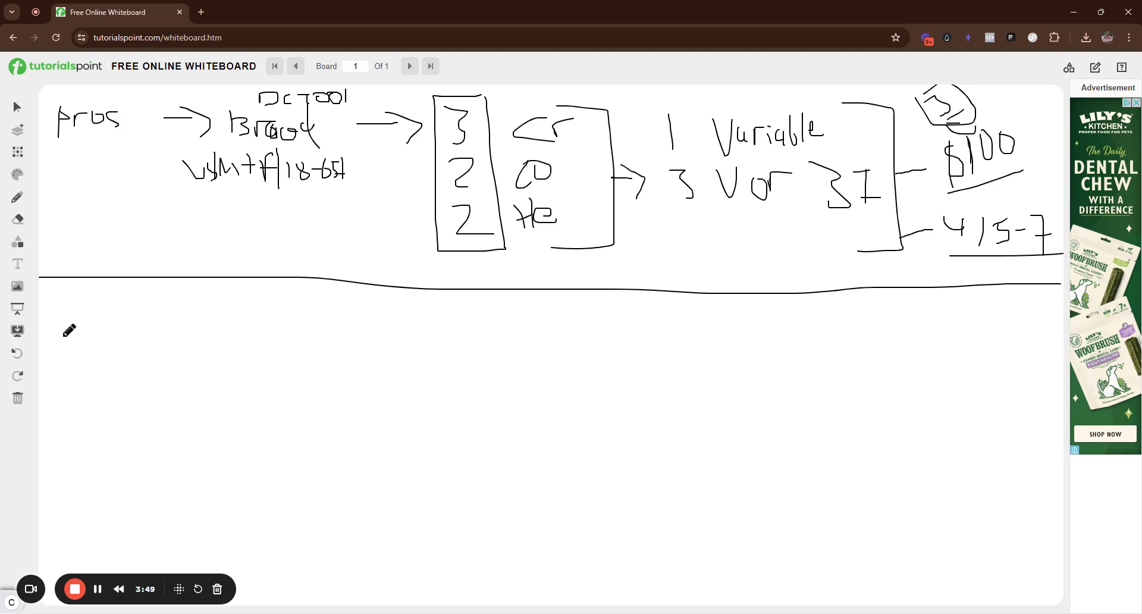
# Below the divider, write the flow "pros → In → 5-10" with "5-10" underlined, and write "ret" beneath "pros"
pyautogui.moveTo(69, 322)
pyautogui.mouseDown()
pyautogui.moveTo(66, 357)
pyautogui.moveTo(70, 336)
pyautogui.moveTo(113, 319)
pyautogui.moveTo(122, 345)
pyautogui.mouseUp()
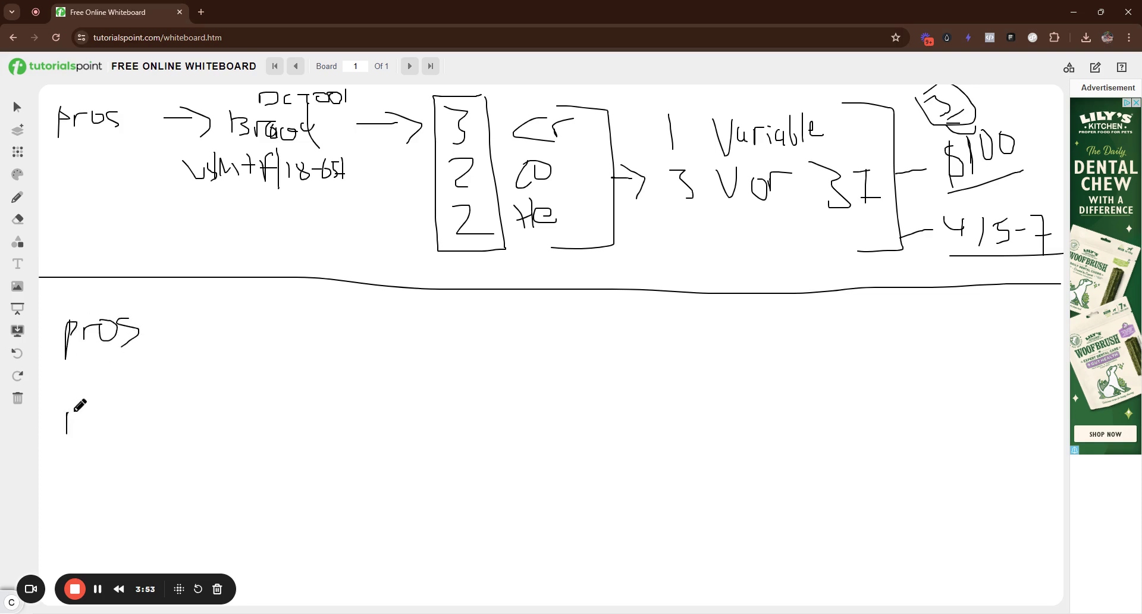
pyautogui.moveTo(67, 419); pyautogui.dragTo(77, 412)
pyautogui.moveTo(82, 424); pyautogui.dragTo(90, 442)
pyautogui.moveTo(102, 404); pyautogui.dragTo(115, 421)
pyautogui.moveTo(146, 329)
pyautogui.mouseDown()
pyautogui.moveTo(187, 327)
pyautogui.moveTo(178, 351)
pyautogui.moveTo(221, 316)
pyautogui.moveTo(238, 340)
pyautogui.moveTo(280, 355)
pyautogui.mouseUp()
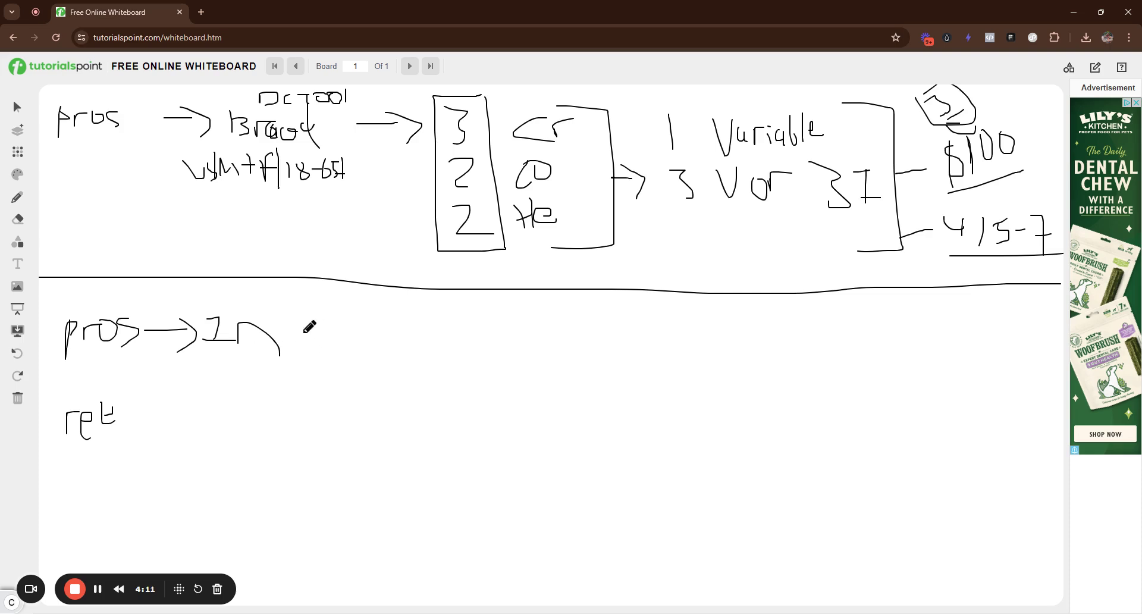
pyautogui.moveTo(302, 334)
pyautogui.mouseDown()
pyautogui.moveTo(331, 348)
pyautogui.moveTo(374, 319)
pyautogui.moveTo(365, 344)
pyautogui.moveTo(427, 334)
pyautogui.mouseUp()
pyautogui.moveTo(332, 353)
pyautogui.mouseDown()
pyautogui.moveTo(463, 351)
pyautogui.moveTo(355, 357)
pyautogui.mouseUp()
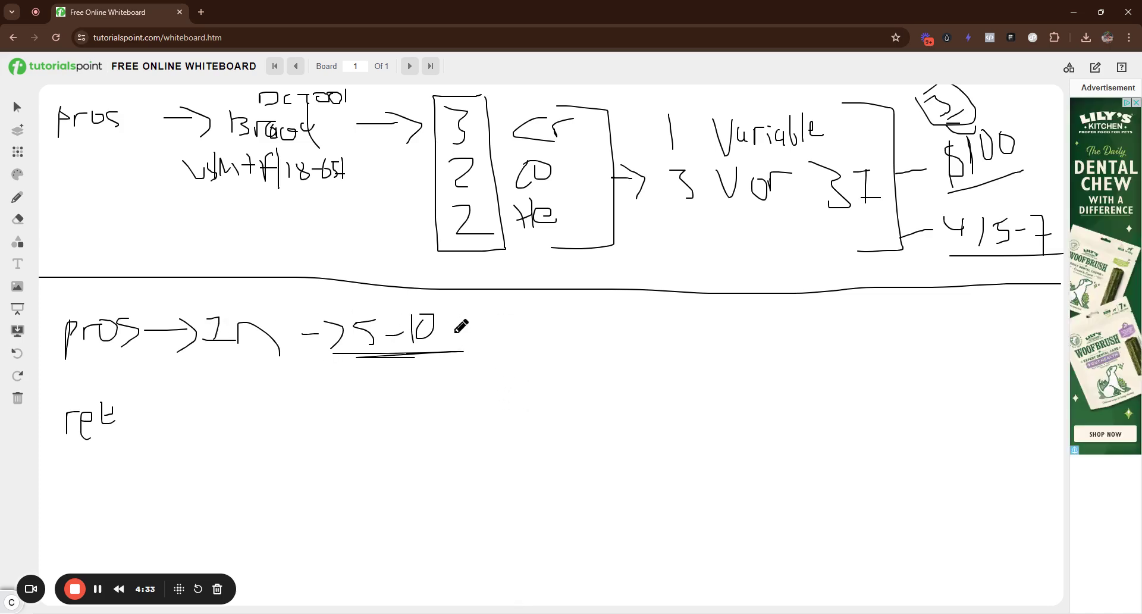
# Draw an arrow from "5-10" to a row of labels reading "1V", "1C", "1H" and "1Pp"
pyautogui.moveTo(485, 329)
pyautogui.mouseDown()
pyautogui.moveTo(550, 329)
pyautogui.moveTo(546, 342)
pyautogui.mouseUp()
pyautogui.moveTo(586, 305)
pyautogui.mouseDown()
pyautogui.moveTo(592, 340)
pyautogui.moveTo(617, 318)
pyautogui.moveTo(737, 359)
pyautogui.mouseUp()
pyautogui.moveTo(768, 318); pyautogui.dragTo(790, 359)
pyautogui.moveTo(799, 317)
pyautogui.mouseDown()
pyautogui.moveTo(830, 311)
pyautogui.moveTo(840, 344)
pyautogui.mouseUp()
pyautogui.moveTo(895, 304)
pyautogui.mouseDown()
pyautogui.moveTo(912, 335)
pyautogui.moveTo(916, 317)
pyautogui.moveTo(939, 342)
pyautogui.mouseUp()
pyautogui.moveTo(938, 311); pyautogui.dragTo(943, 326)
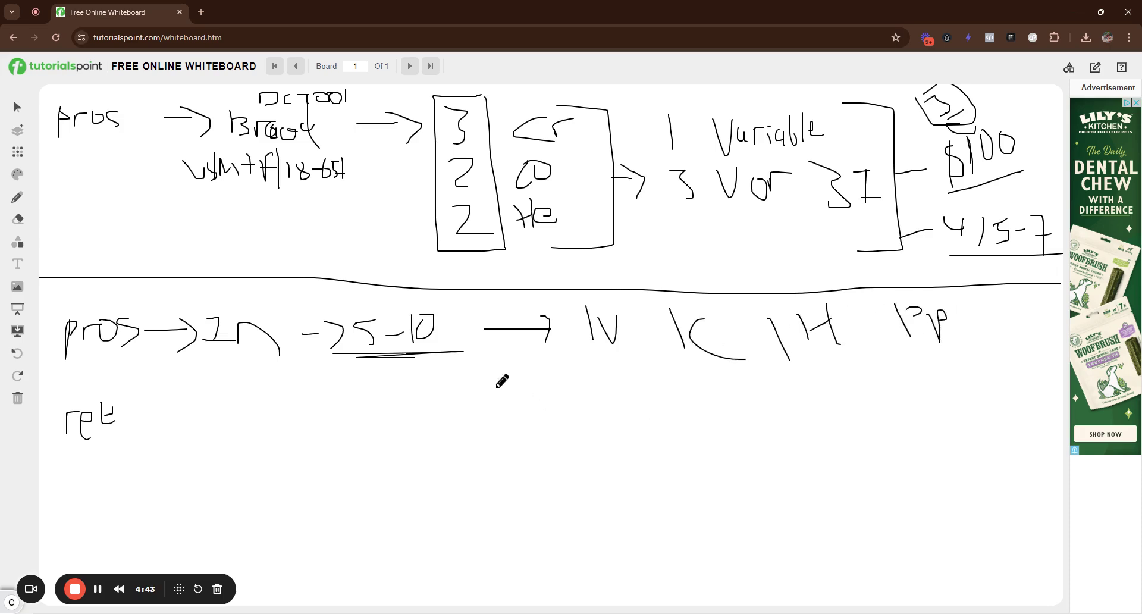
# Branch two more arrows downward from the arrow after "5-10", leading to the numbers 2 and 3
pyautogui.moveTo(496, 332); pyautogui.dragTo(562, 421)
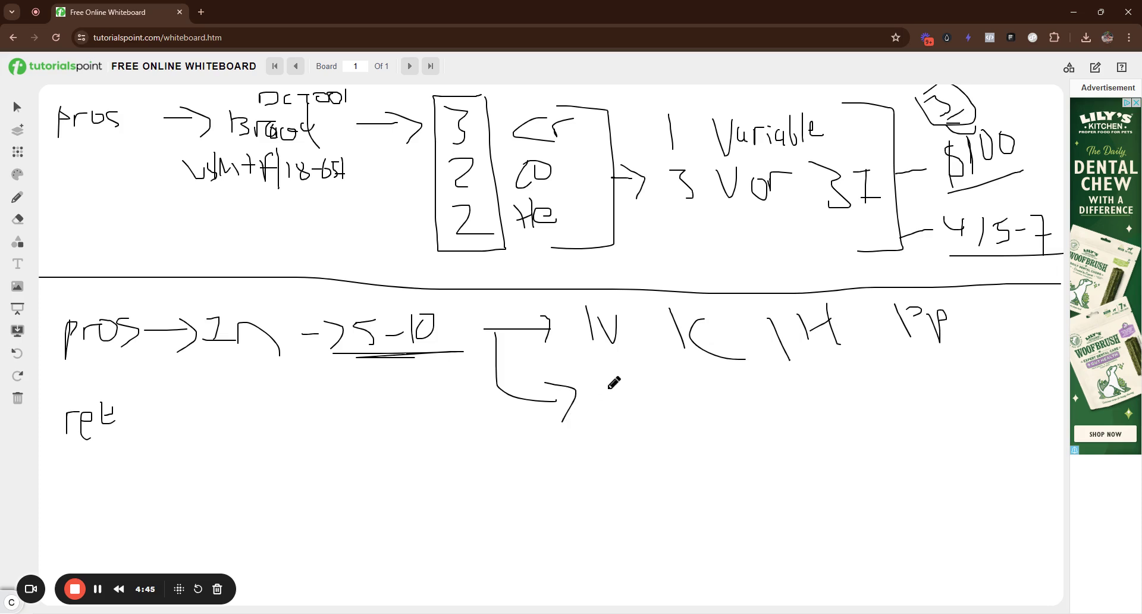
pyautogui.moveTo(597, 376)
pyautogui.mouseDown()
pyautogui.moveTo(608, 408)
pyautogui.moveTo(632, 409)
pyautogui.mouseUp()
pyautogui.moveTo(502, 395)
pyautogui.mouseDown()
pyautogui.moveTo(565, 459)
pyautogui.moveTo(568, 487)
pyautogui.mouseUp()
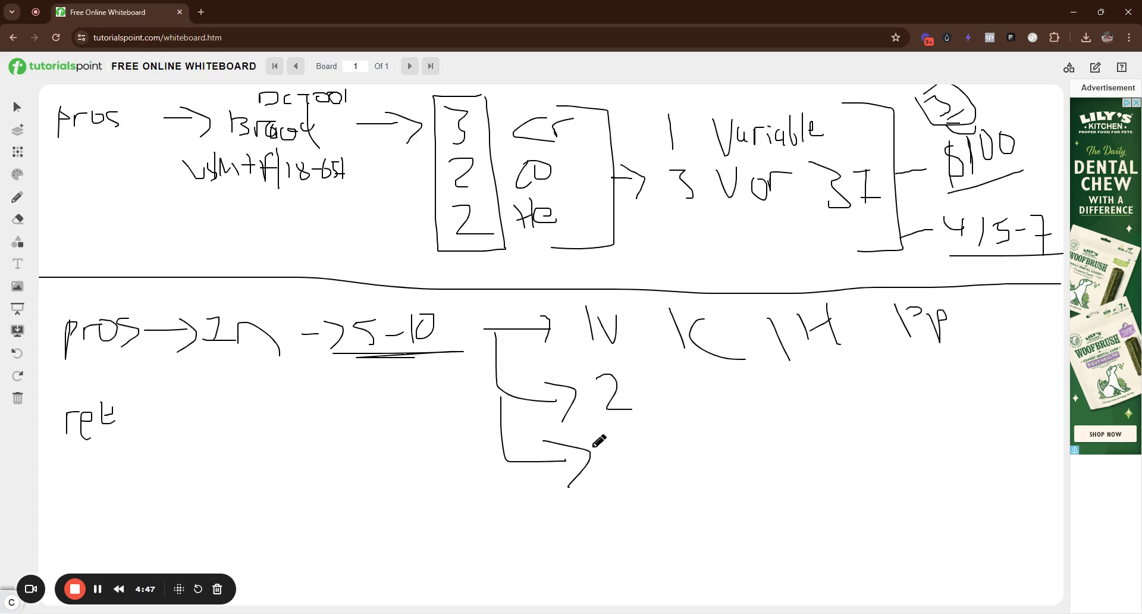
pyautogui.moveTo(594, 443); pyautogui.dragTo(621, 465)
# Close the lower row group with a tall bracket and write "T" beside it
pyautogui.moveTo(938, 295); pyautogui.dragTo(1016, 465)
pyautogui.moveTo(1017, 515); pyautogui.dragTo(936, 551)
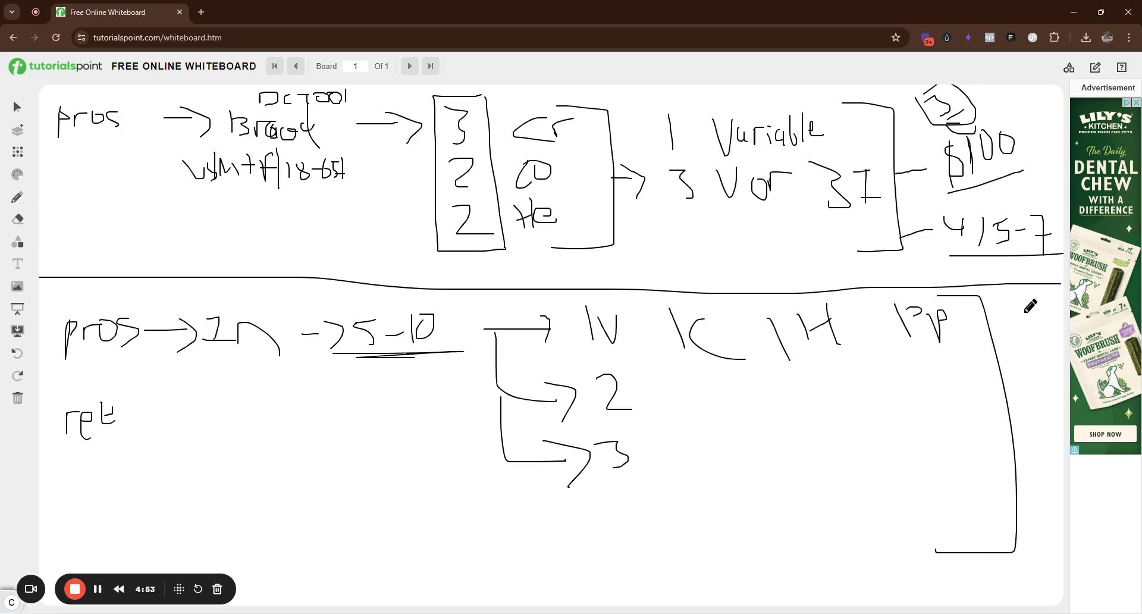
pyautogui.moveTo(1007, 299); pyautogui.dragTo(1022, 299)
pyautogui.moveTo(1015, 299); pyautogui.dragTo(1015, 316)
# Extend "ret" with an arrow to "WE+PD" and another arrow to a short third label
pyautogui.moveTo(120, 423)
pyautogui.mouseDown()
pyautogui.moveTo(147, 423)
pyautogui.moveTo(149, 438)
pyautogui.moveTo(198, 410)
pyautogui.moveTo(226, 439)
pyautogui.mouseUp()
pyautogui.moveTo(220, 428)
pyautogui.mouseDown()
pyautogui.moveTo(262, 443)
pyautogui.moveTo(278, 410)
pyautogui.moveTo(291, 430)
pyautogui.moveTo(326, 439)
pyautogui.mouseUp()
pyautogui.moveTo(372, 407)
pyautogui.mouseDown()
pyautogui.moveTo(369, 433)
pyautogui.moveTo(423, 435)
pyautogui.mouseUp()
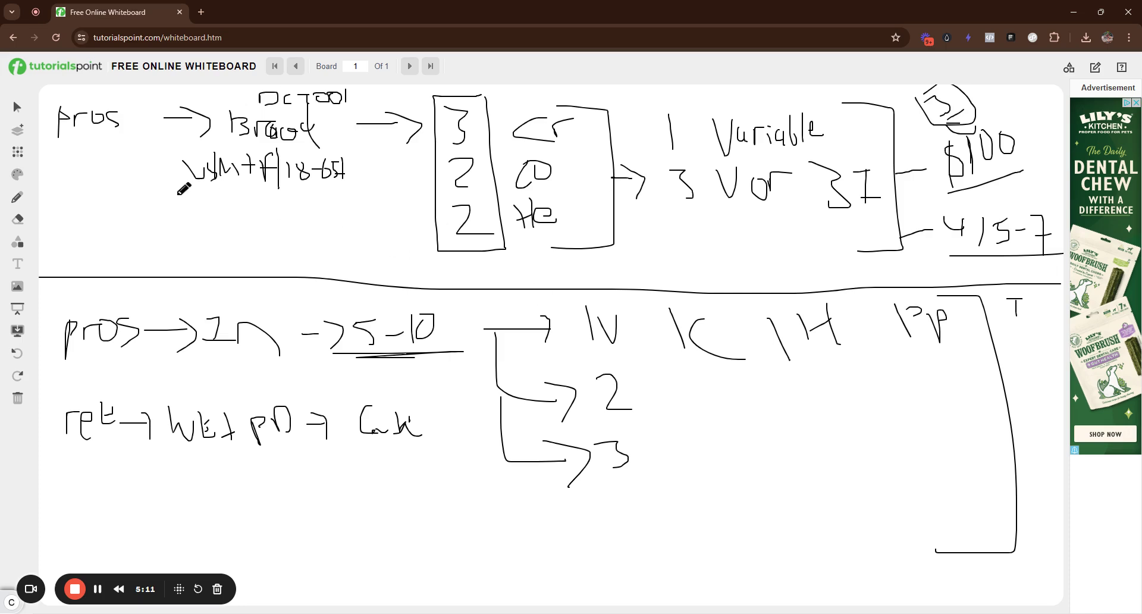
# Write an underlined "80%" beneath the "pros" flow, just above the divider
pyautogui.moveTo(140, 212)
pyautogui.mouseDown()
pyautogui.moveTo(157, 222)
pyautogui.moveTo(145, 213)
pyautogui.mouseUp()
pyautogui.moveTo(164, 232)
pyautogui.mouseDown()
pyautogui.moveTo(164, 262)
pyautogui.moveTo(207, 215)
pyautogui.moveTo(196, 220)
pyautogui.moveTo(211, 236)
pyautogui.mouseUp()
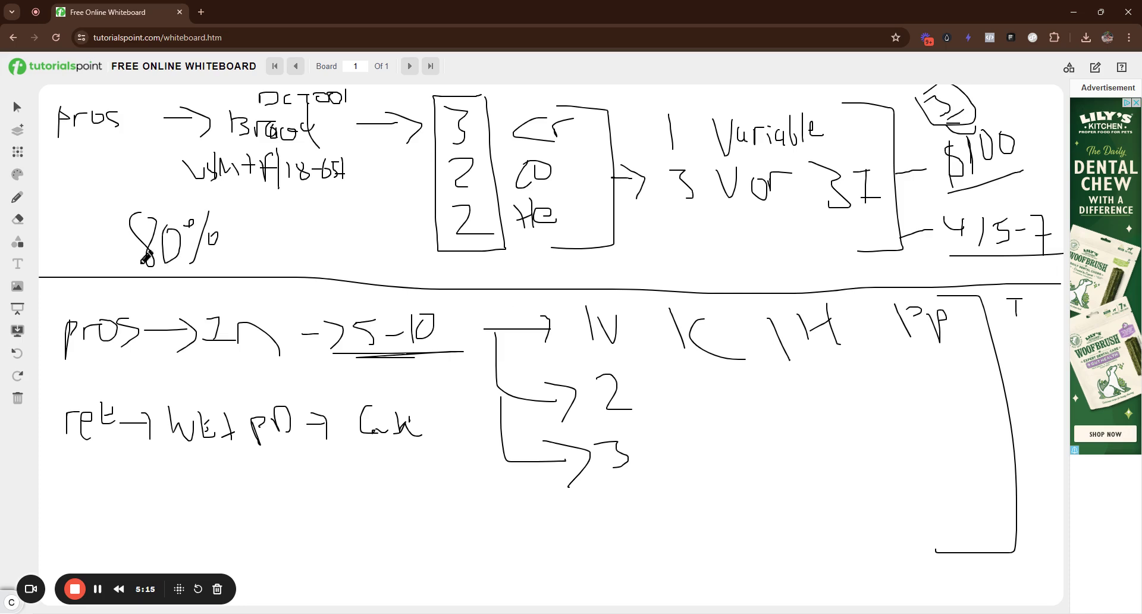
pyautogui.moveTo(120, 267); pyautogui.dragTo(271, 274)
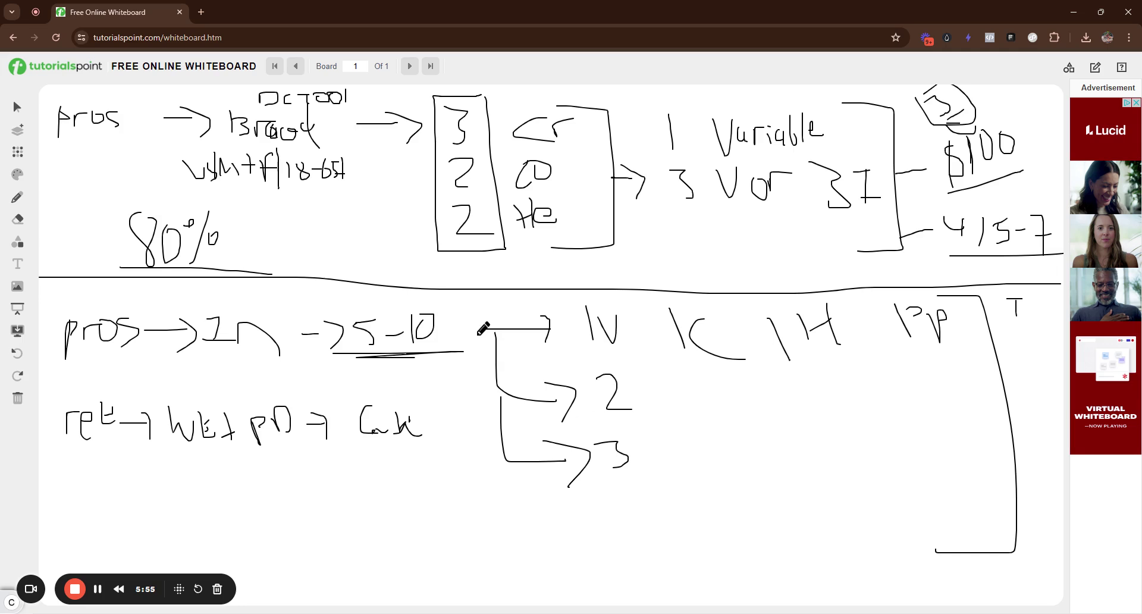
# Add emphasis marks: arrows beside "80%" and the number box, strokes below the "ret" row, and an underline beneath "In"
pyautogui.moveTo(301, 253); pyautogui.dragTo(314, 295)
pyautogui.moveTo(236, 498)
pyautogui.mouseDown()
pyautogui.moveTo(426, 523)
pyautogui.moveTo(447, 558)
pyautogui.mouseUp()
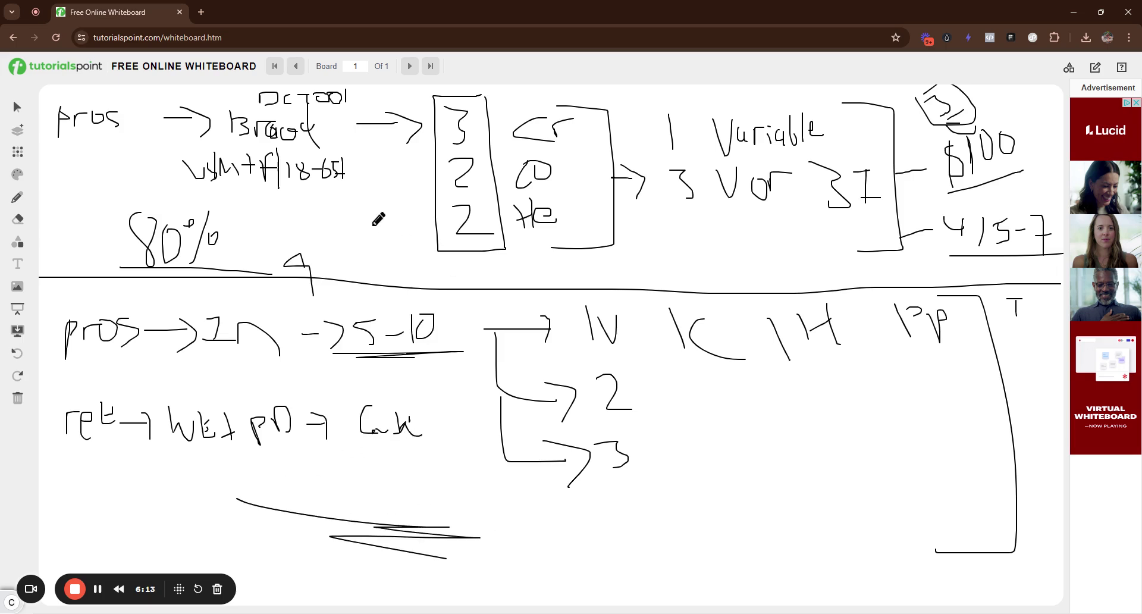
pyautogui.moveTo(369, 221); pyautogui.dragTo(364, 228)
pyautogui.moveTo(430, 224); pyautogui.dragTo(375, 223)
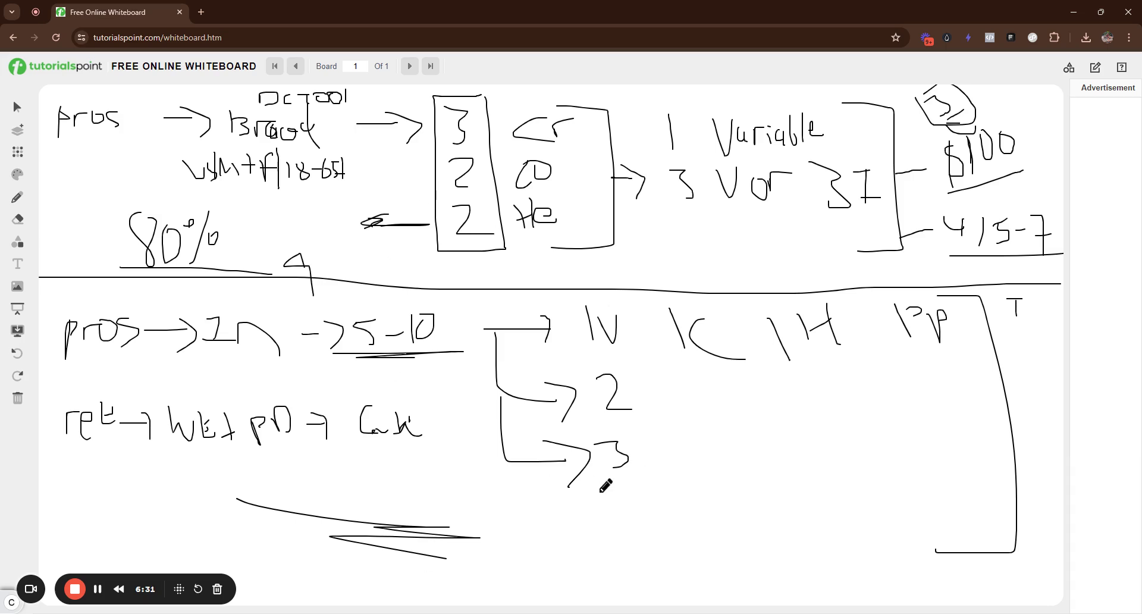
pyautogui.moveTo(212, 361); pyautogui.dragTo(284, 360)
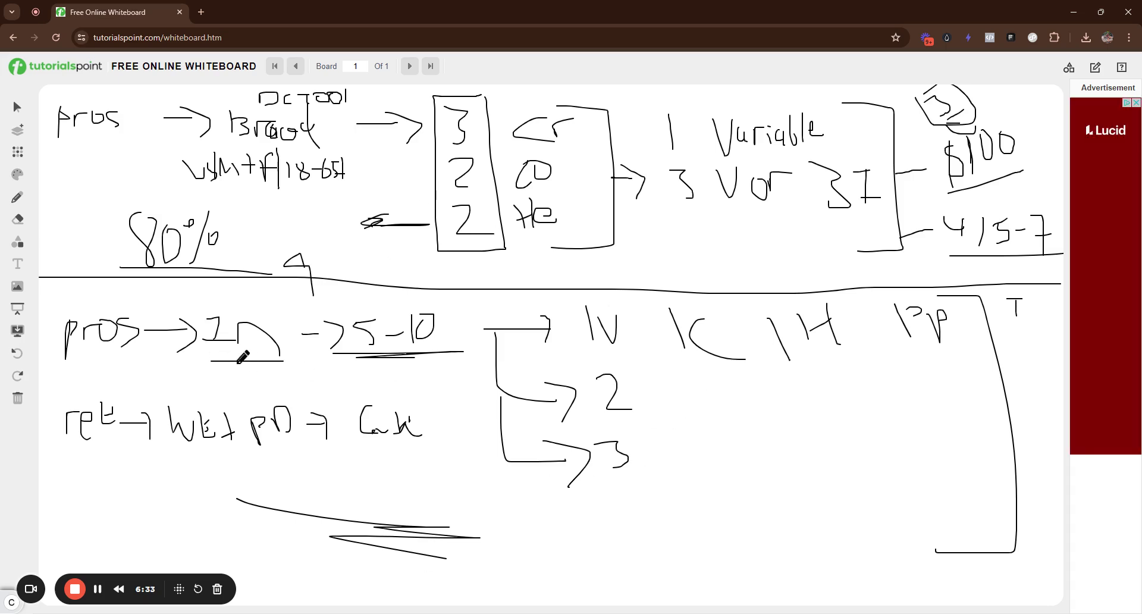